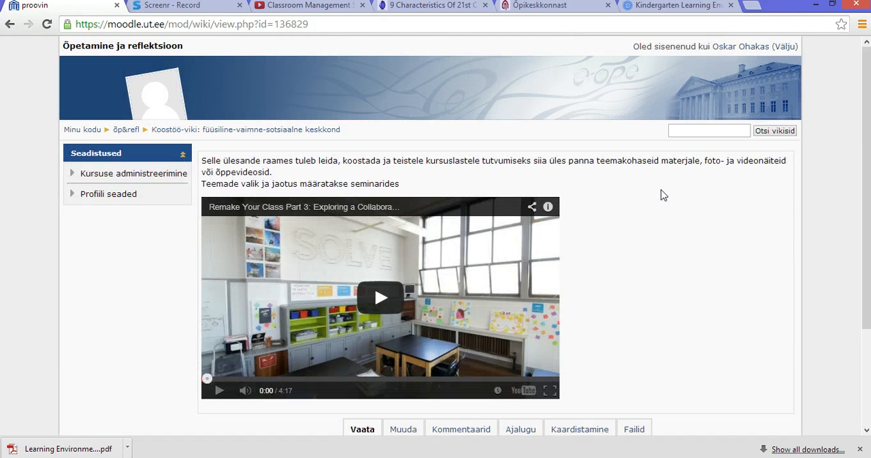
Open the collaborative wiki page for editing and bring its empty HTML text area into view.
scroll(663, 196, down, 2)
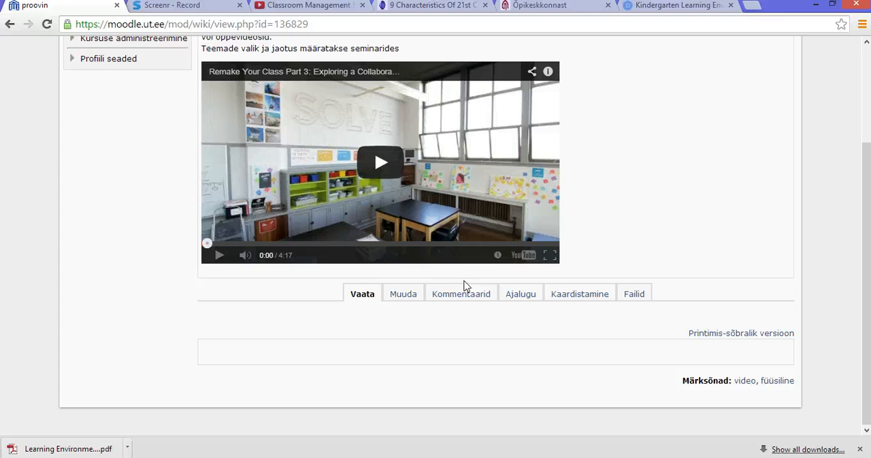
click(405, 298)
scroll(684, 266, down, 5)
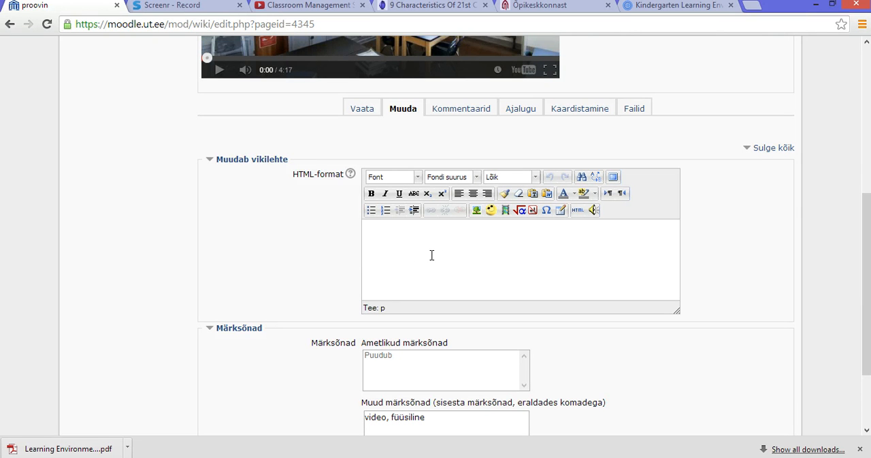
Copy the Füüsiline, Emotsionaalne and Vaimne/intellektuaalne õpikeskkond lists from the Õpikeskkonnast web page.
click(560, 8)
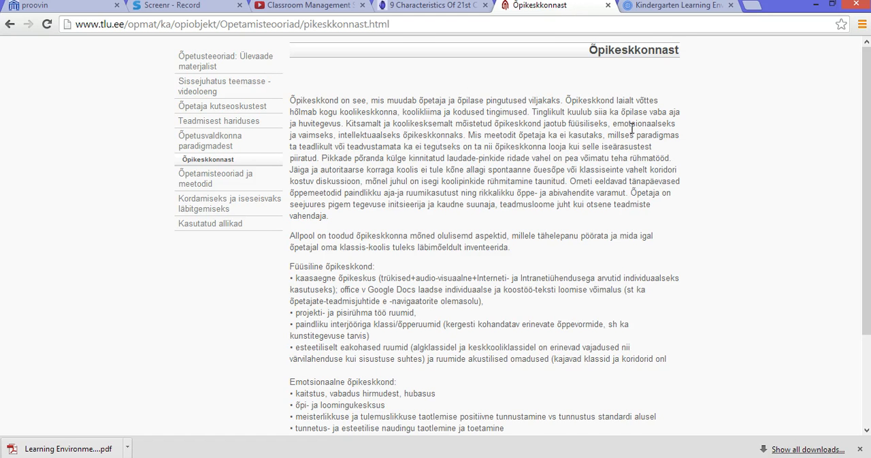
scroll(633, 128, down, 1)
scroll(632, 128, down, 1)
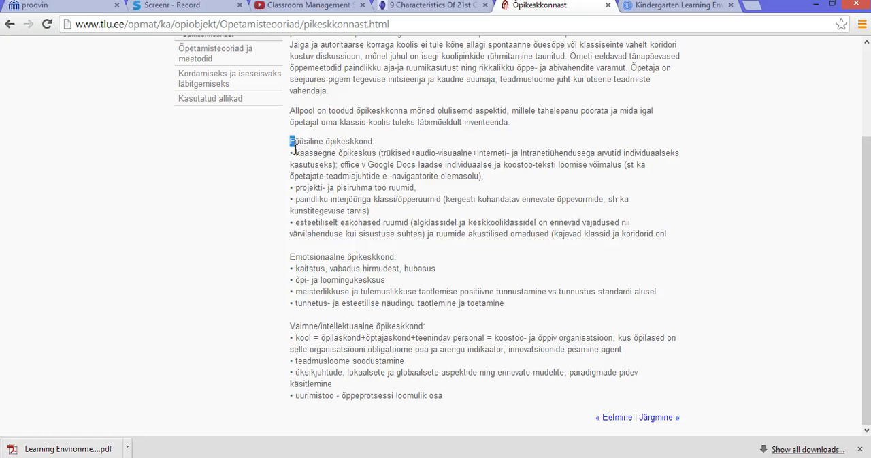
drag(289, 143, 455, 400)
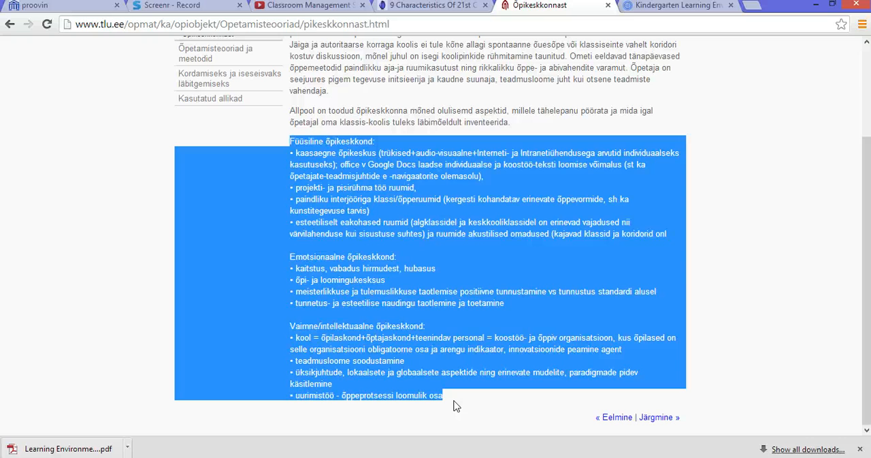
right_click(419, 279)
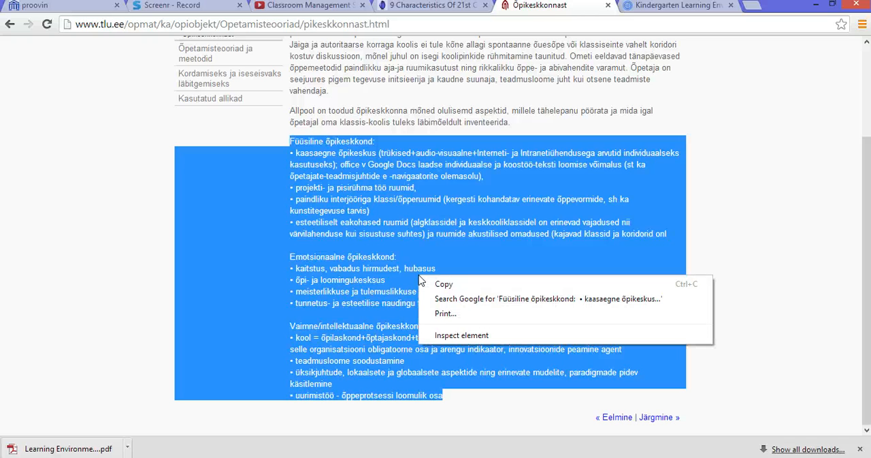
click(442, 285)
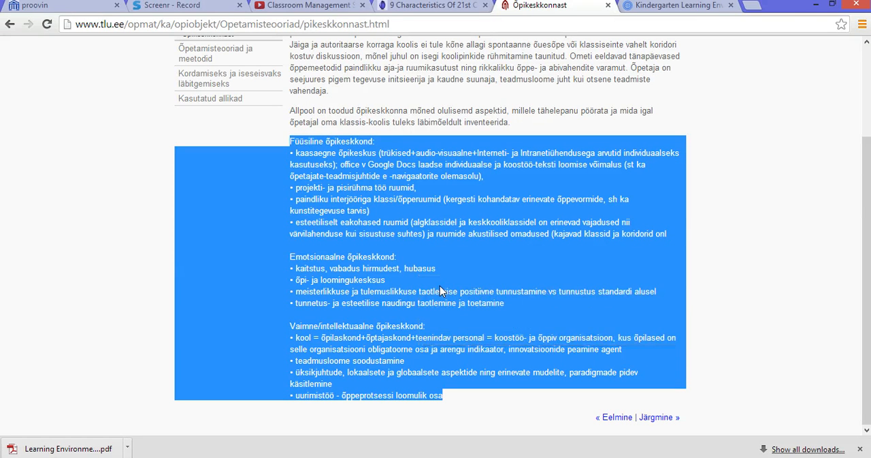
Return to the wiki page and paste the copied learning environment lists into its text area.
click(60, 8)
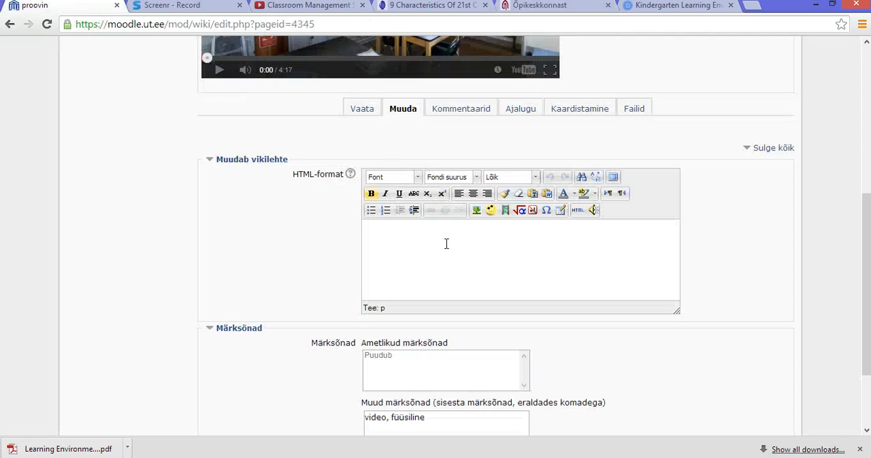
right_click(395, 237)
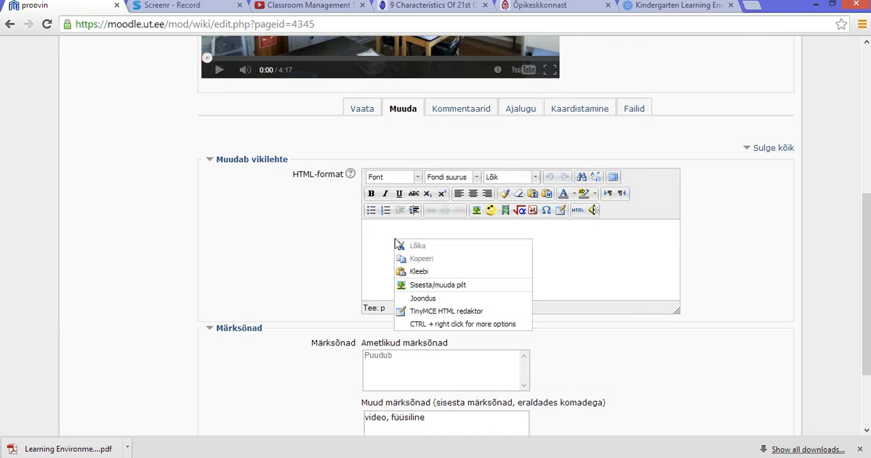
click(418, 272)
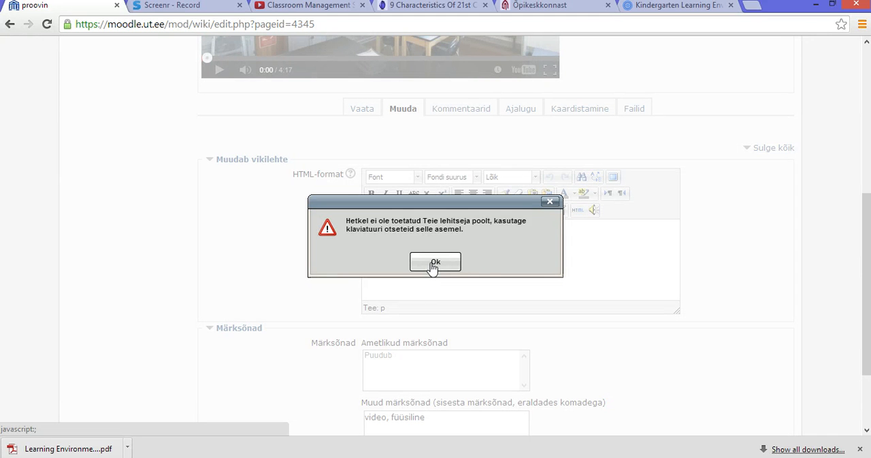
click(435, 262)
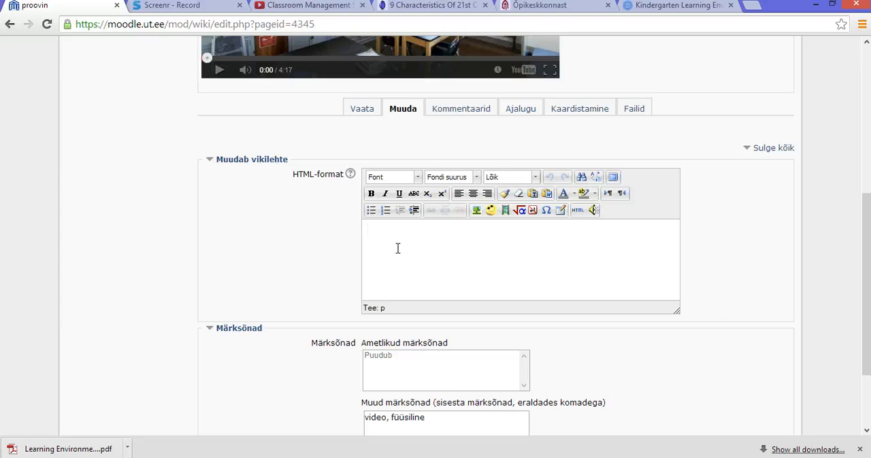
key(ctrl+v)
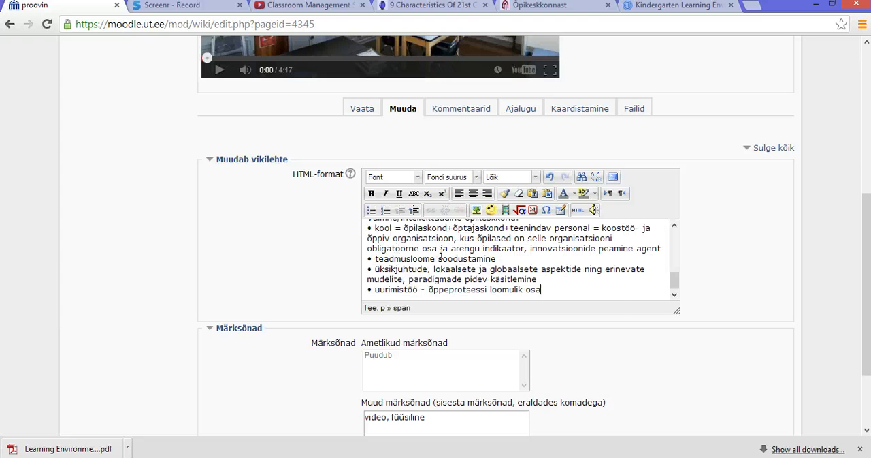
drag(677, 284, 678, 236)
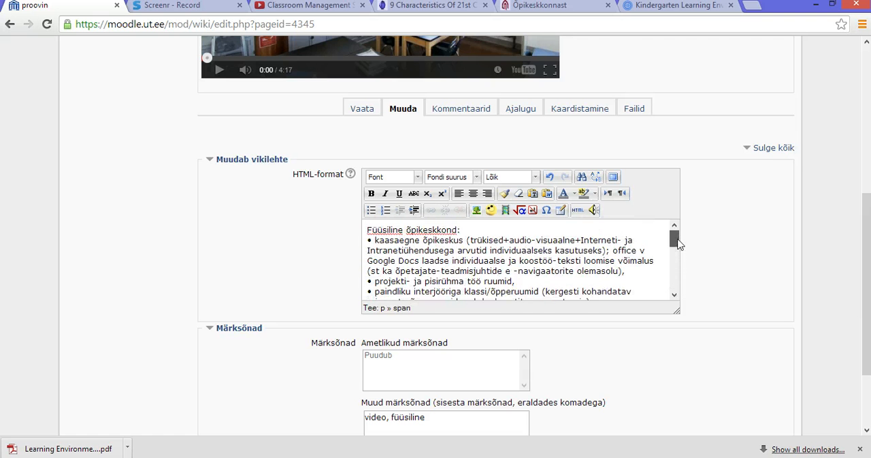
Copy the web address of the Õpikeskkonnast page.
click(576, 7)
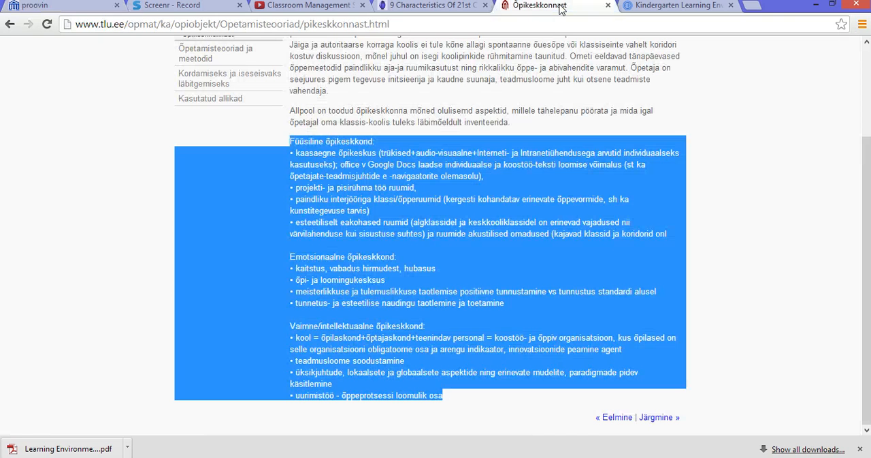
click(111, 26)
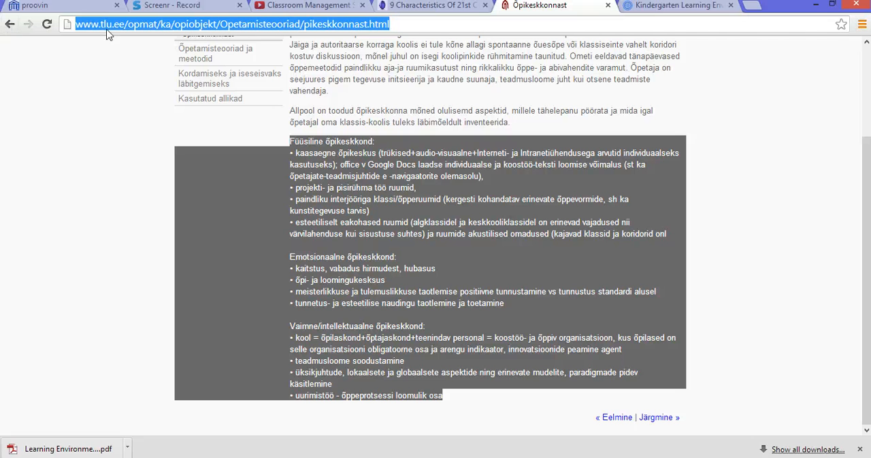
right_click(141, 25)
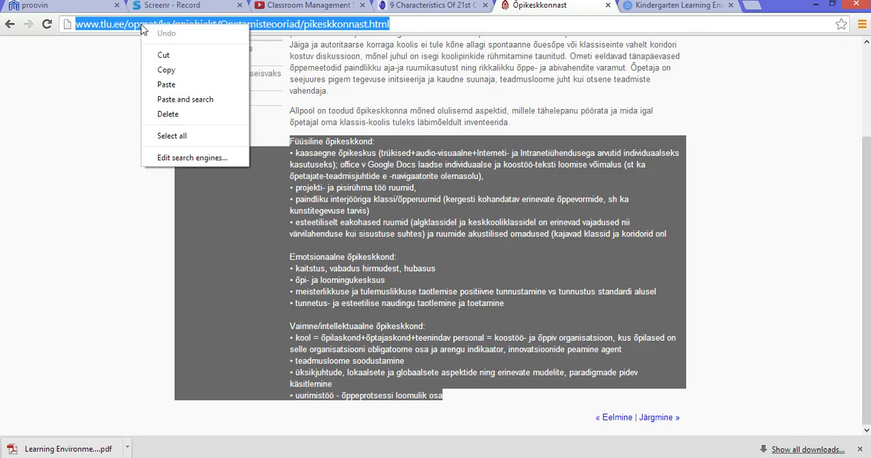
click(170, 69)
Add a source line at the end of the wiki text reading "Allikas:" followed by the copied web address.
click(77, 7)
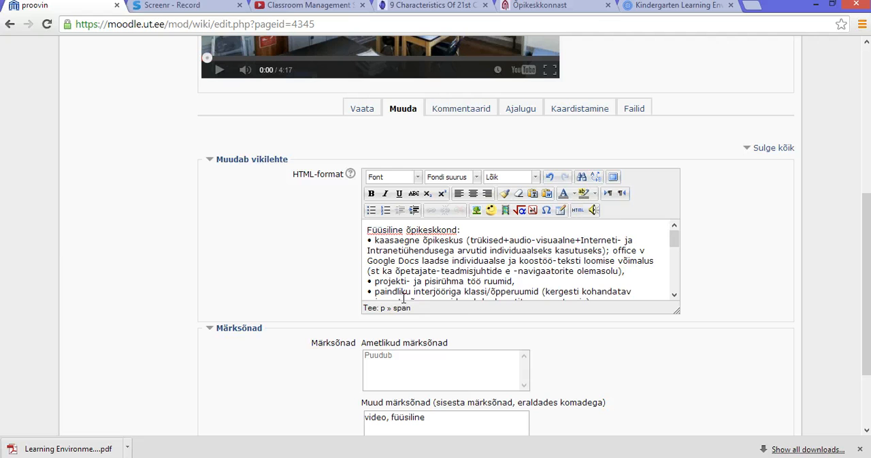
drag(669, 239, 678, 298)
click(588, 293)
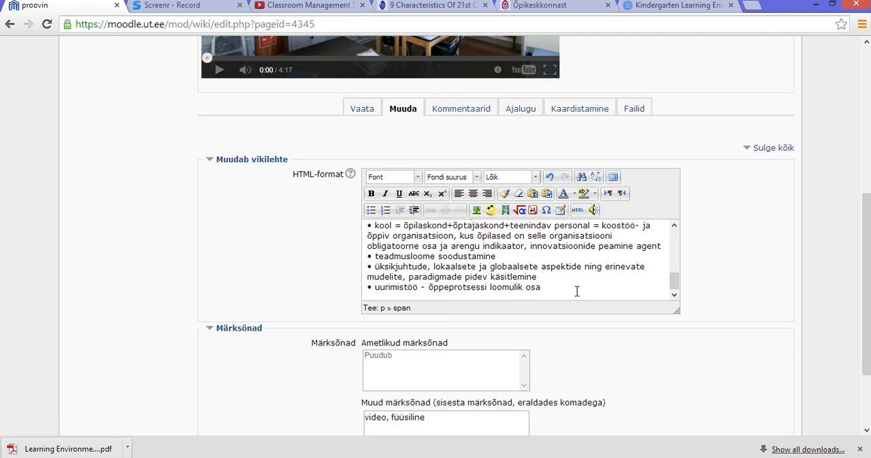
key(Return)
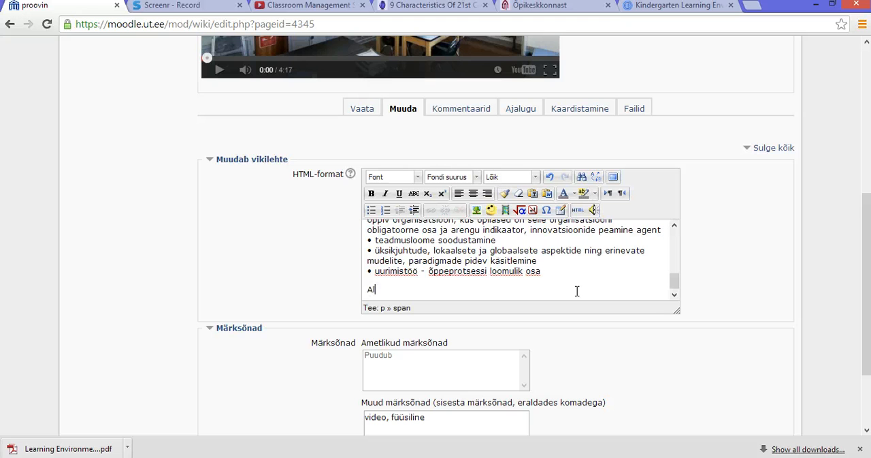
text(Allikas:)
key(ctrl+v)
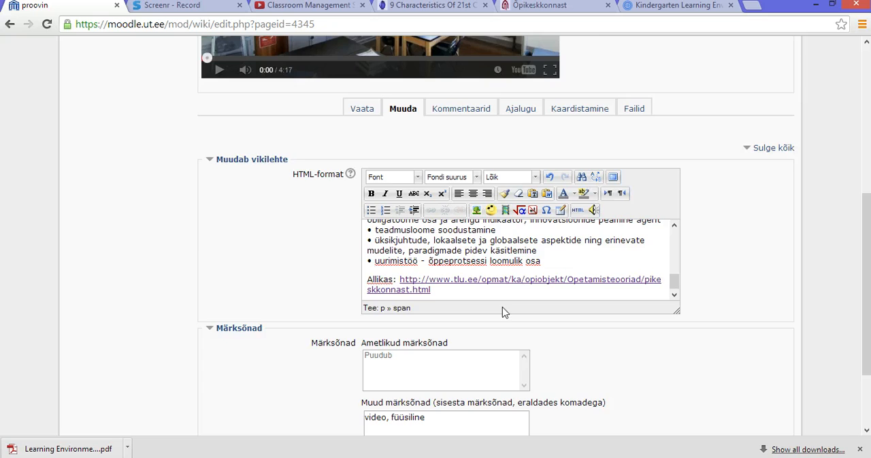
Change the wiki page's other keywords to "füüsiline, vaimne, sotsiaalne" and save the page.
scroll(758, 303, down, 1)
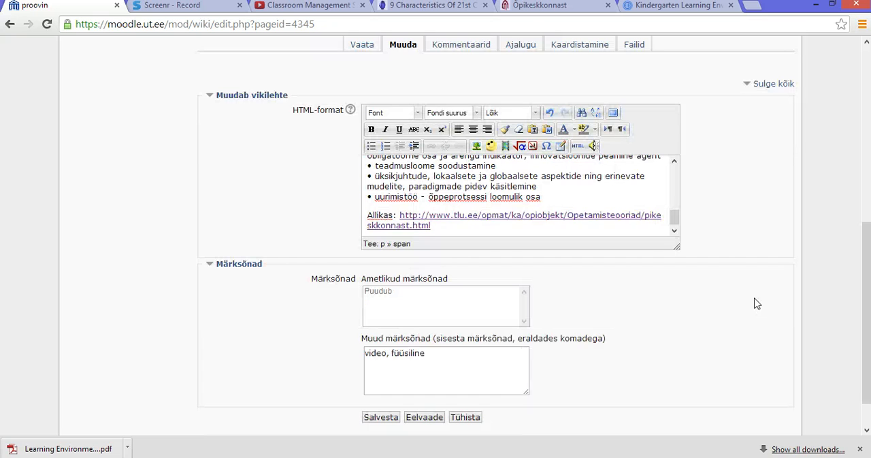
click(431, 354)
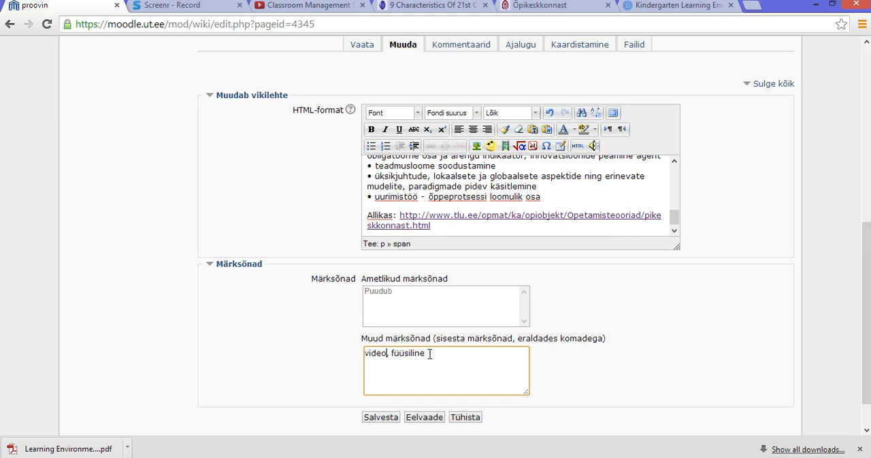
key(BackSpace)
click(384, 353)
key(BackSpace)
key(BackSpace)
key(BackSpace)
key(BackSpace)
key(BackSpace)
key(BackSpace)
text(,)
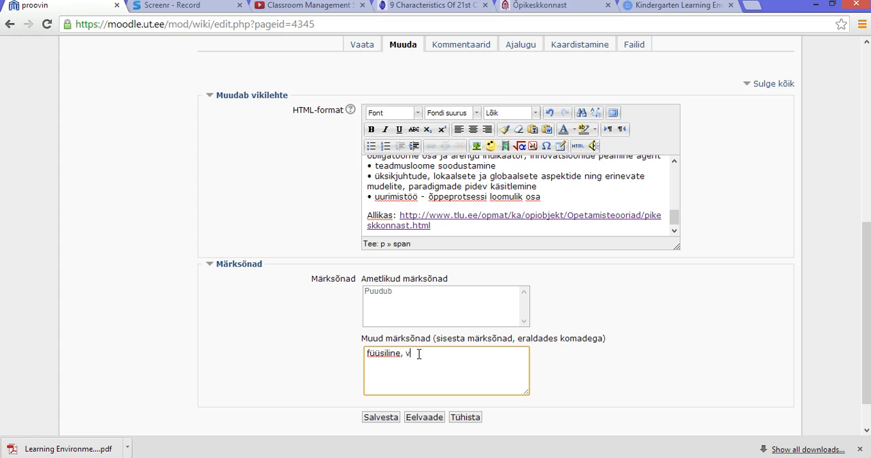
text( vaimne, sotsiaalne)
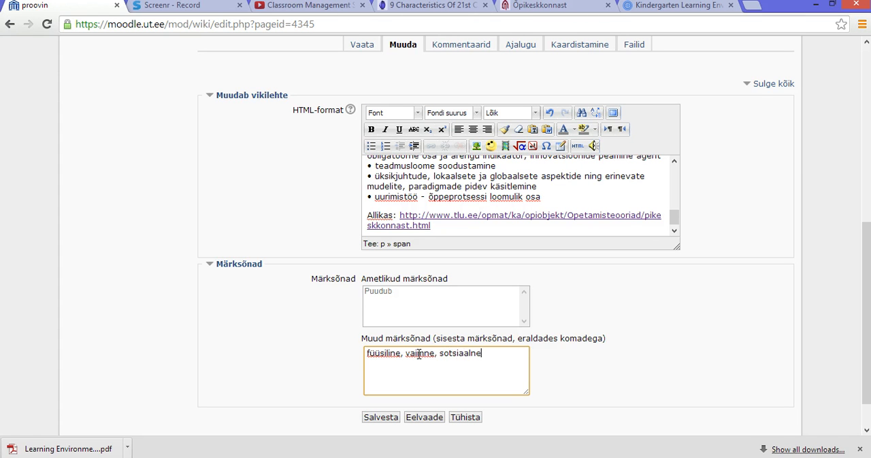
text(,)
click(377, 418)
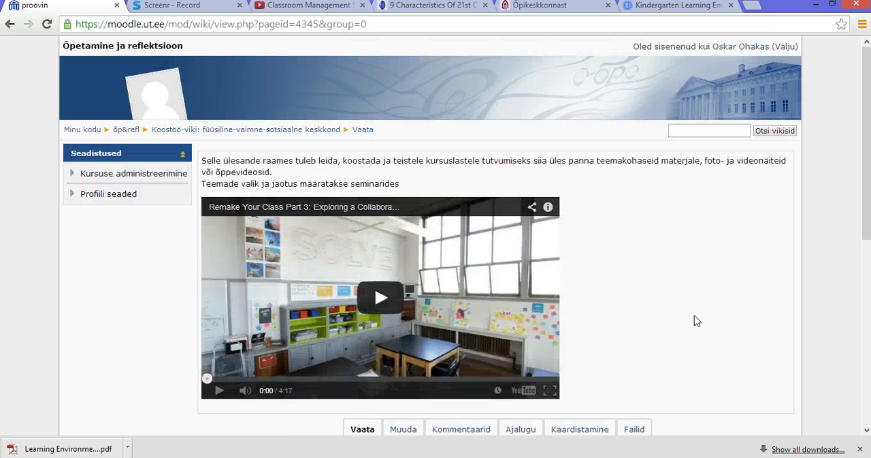
Look over the saved wiki page, reopen it for editing and generate a preview.
scroll(694, 318, down, 3)
scroll(732, 308, down, 6)
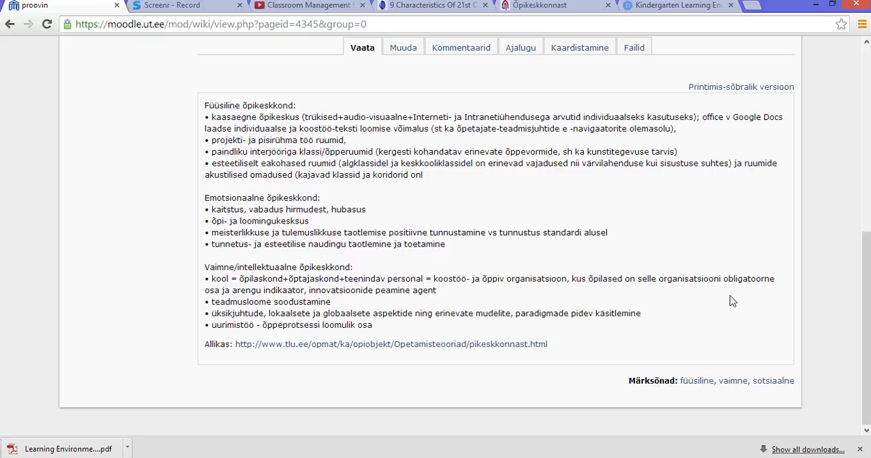
scroll(733, 301, up, 5)
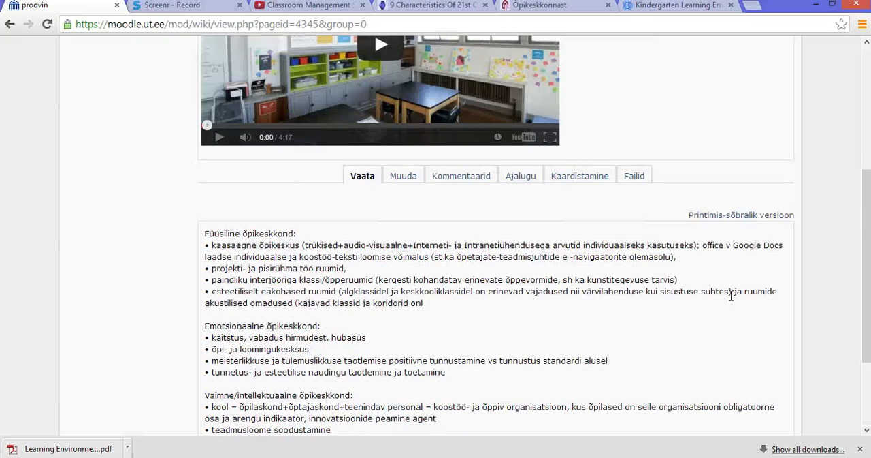
scroll(732, 294, down, 2)
click(403, 178)
scroll(687, 208, down, 8)
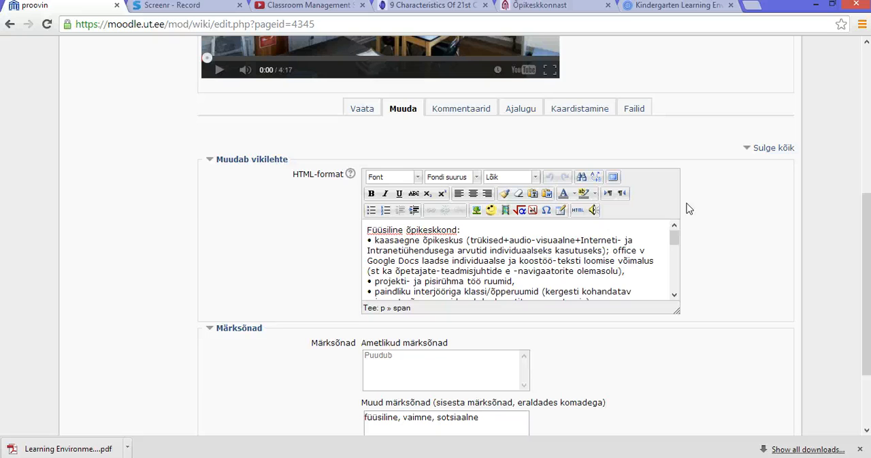
scroll(687, 208, up, 1)
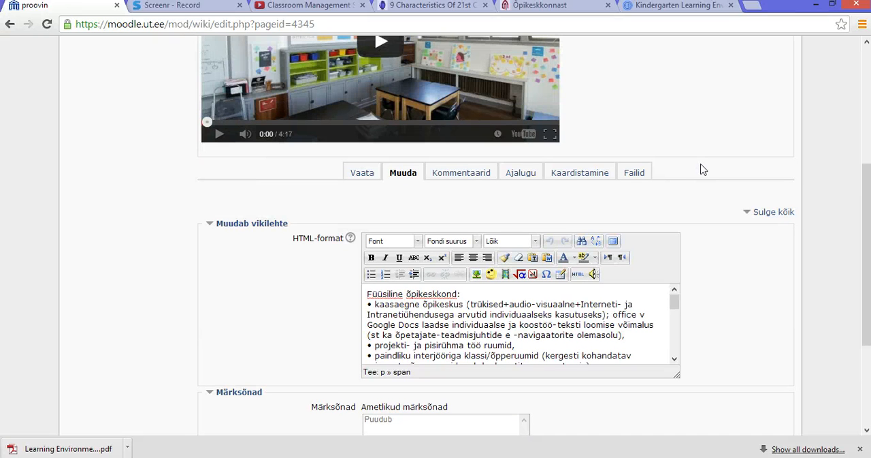
scroll(703, 170, down, 2)
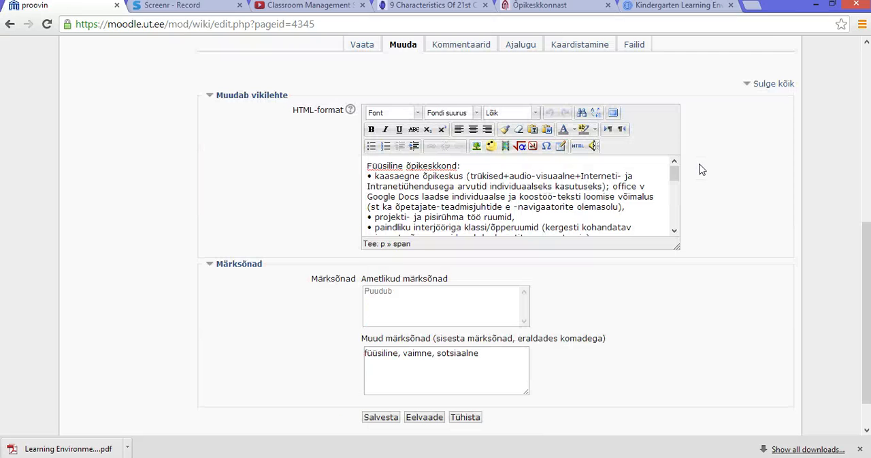
scroll(702, 169, down, 1)
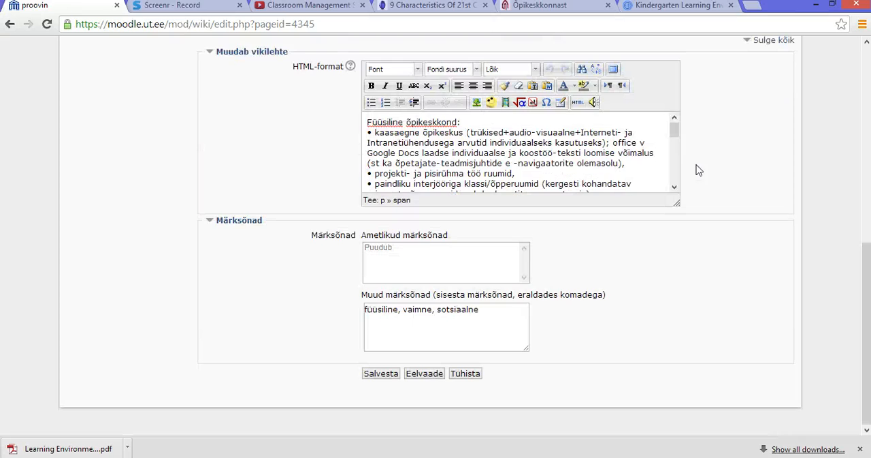
click(416, 376)
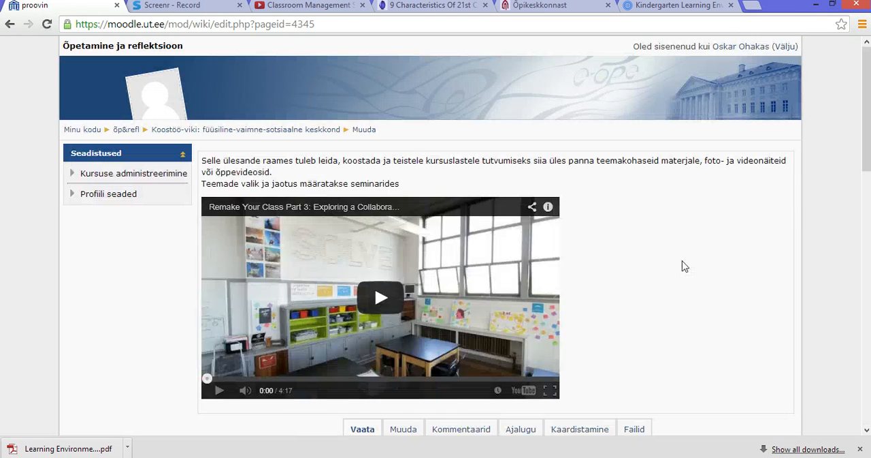
Add blank lines below the source link at the end of the wiki text.
scroll(685, 266, down, 10)
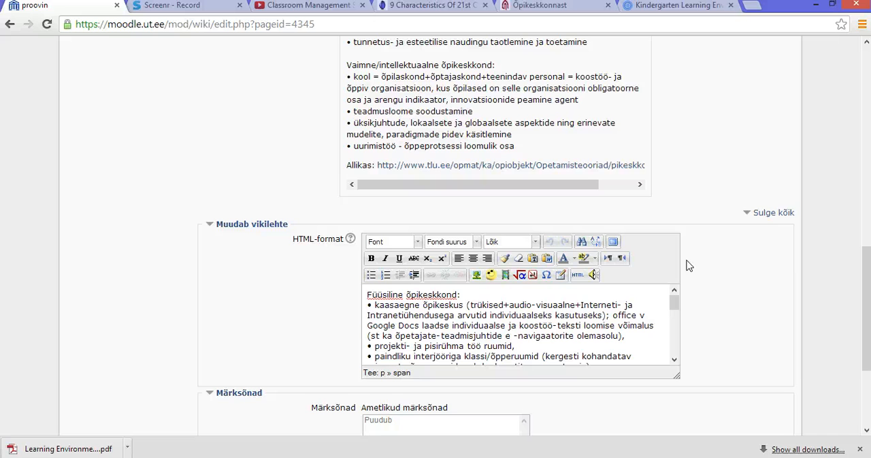
scroll(688, 265, down, 2)
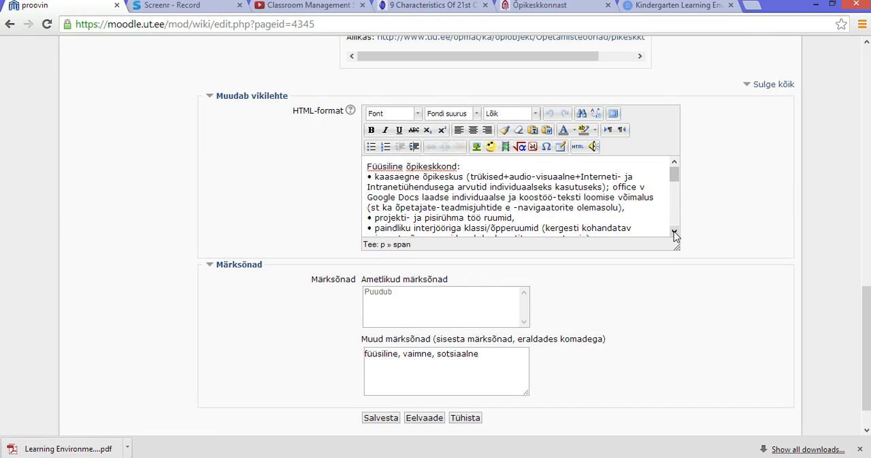
scroll(673, 231, down, 3)
click(510, 231)
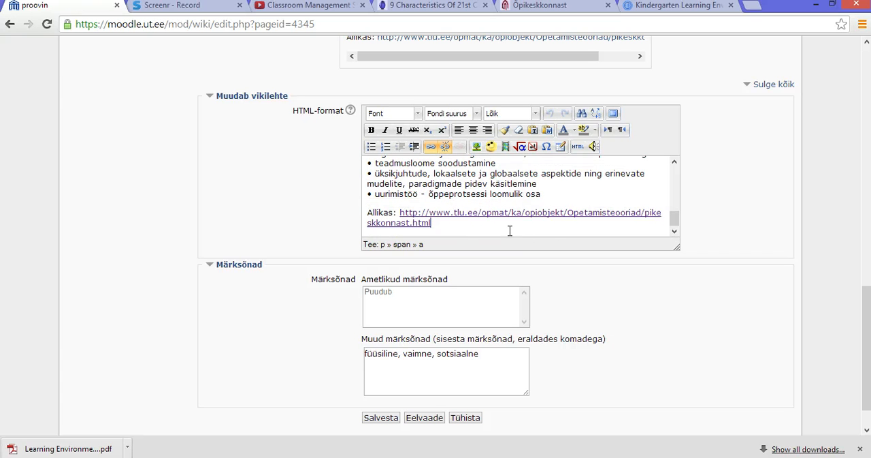
key(Return)
key(Return)
key(Return)
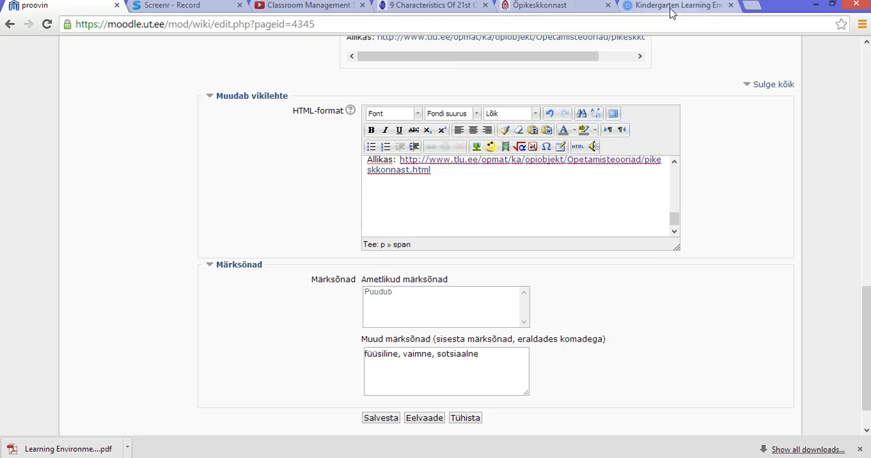
Copy the embed code of the YouTube video on classroom management strategies, with the video size at 560 × 315.
click(314, 7)
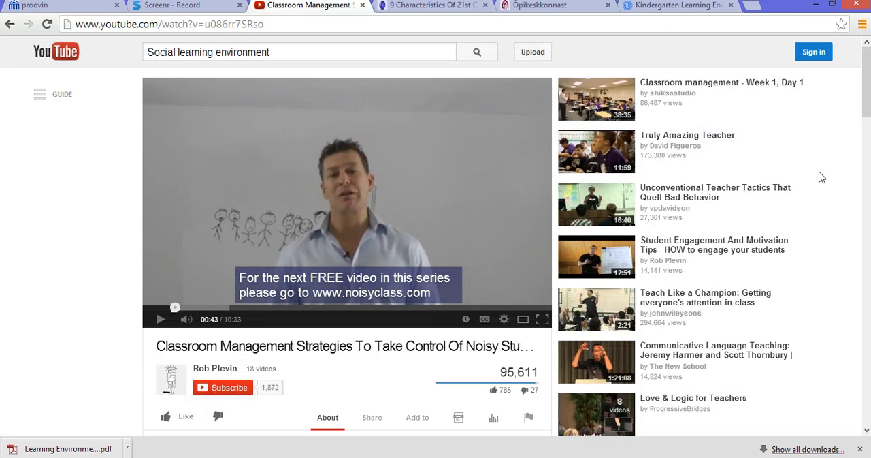
scroll(822, 177, down, 2)
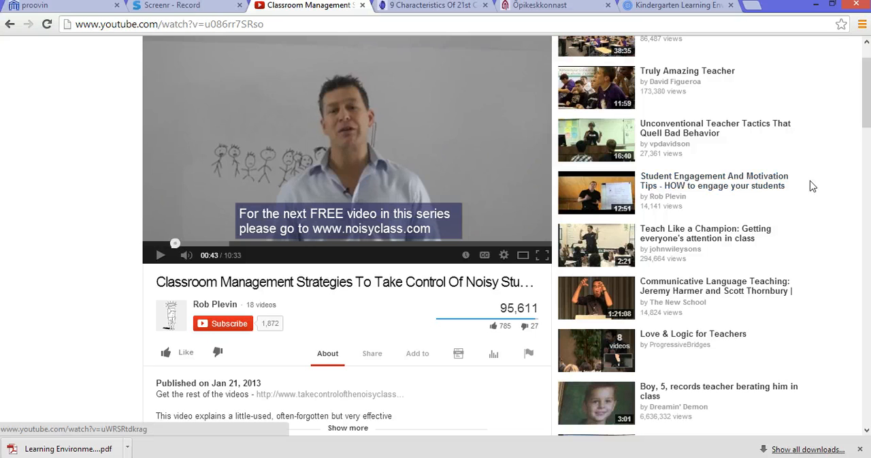
scroll(812, 186, down, 2)
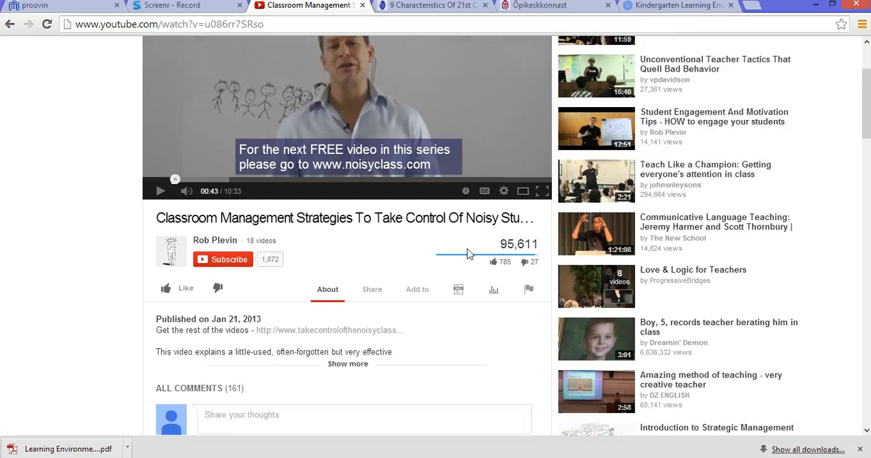
scroll(422, 242, down, 2)
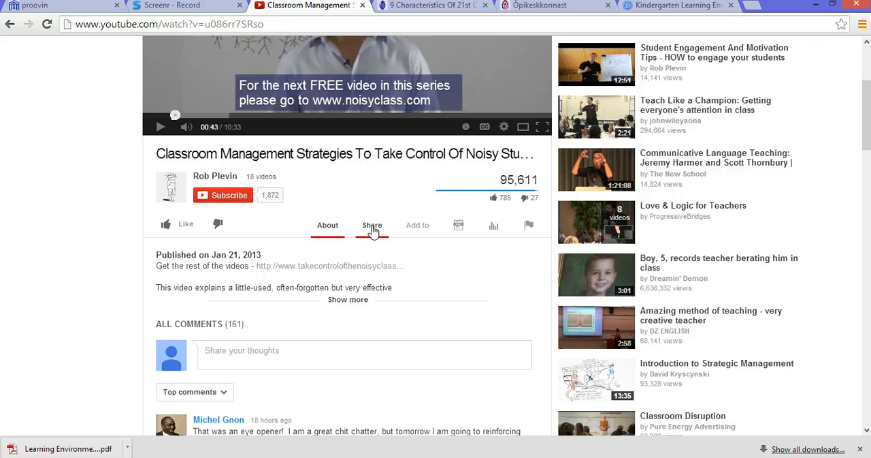
click(373, 230)
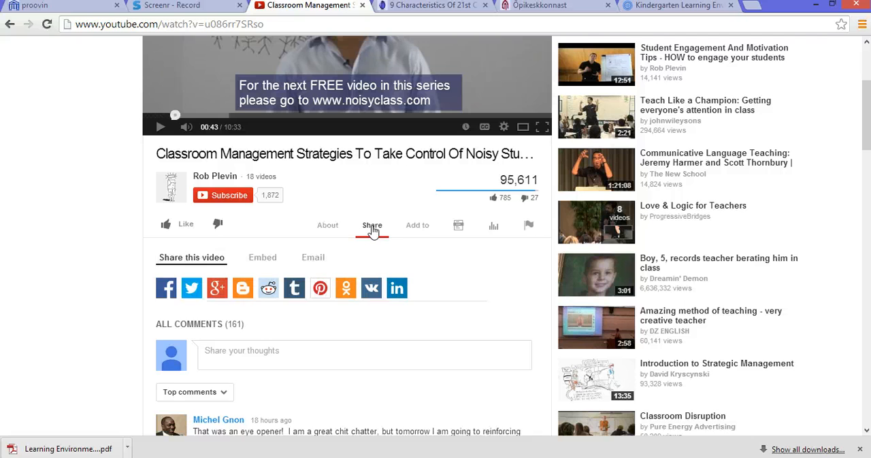
click(264, 265)
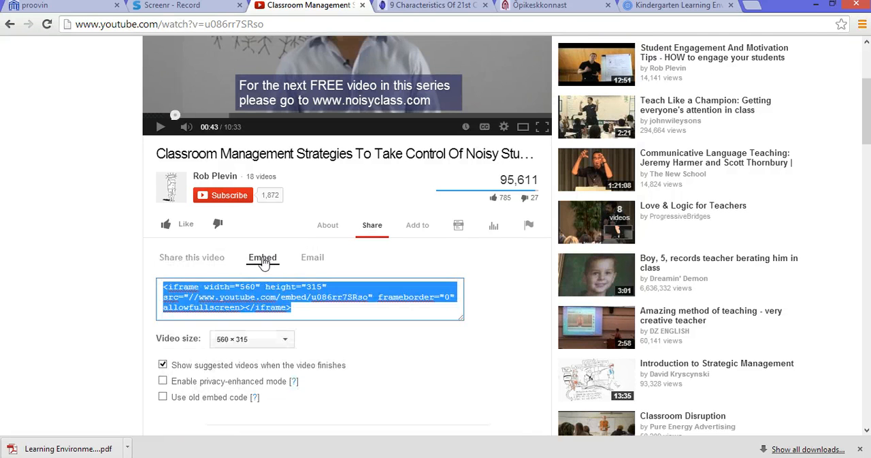
right_click(241, 287)
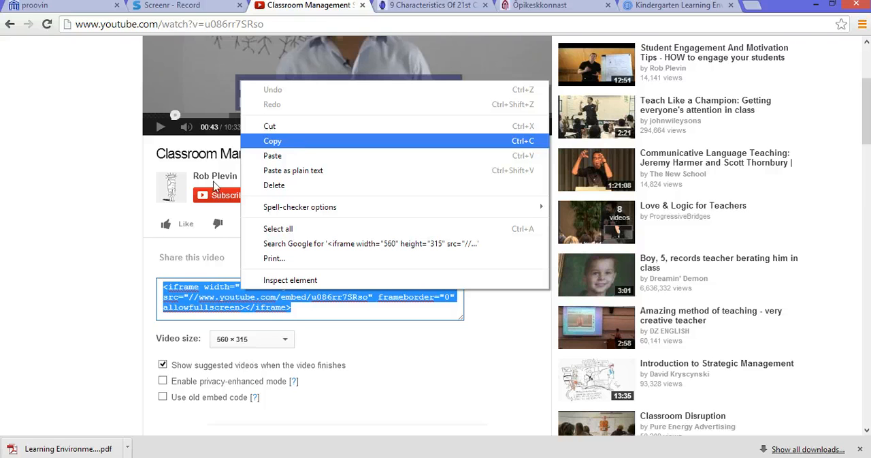
click(297, 143)
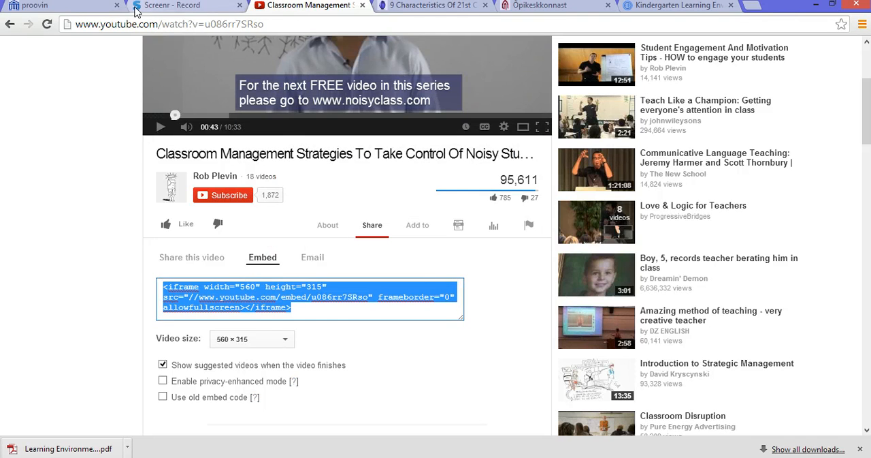
Remove the surplus blank lines in the wiki text and paste the copied video embed code at the end of its HTML source.
click(48, 8)
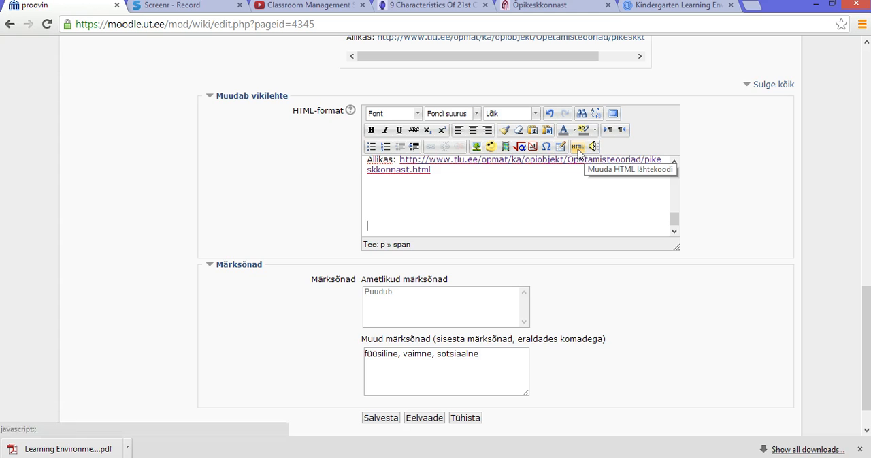
key(BackSpace)
key(BackSpace)
key(BackSpace)
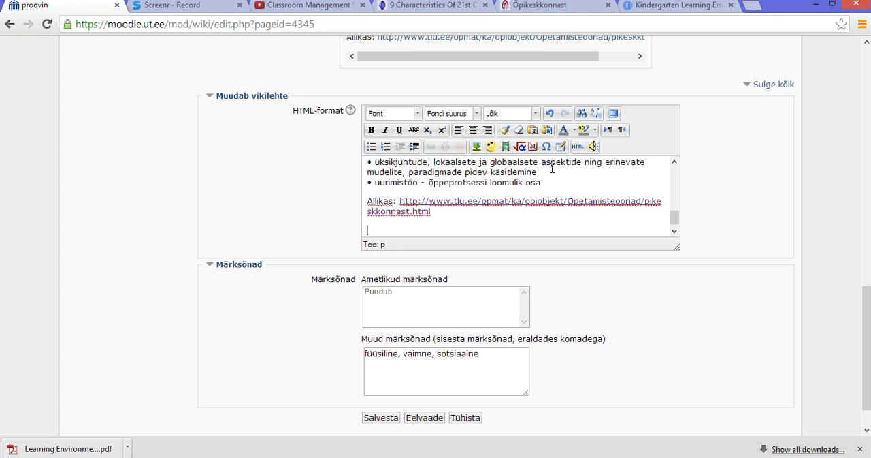
click(577, 146)
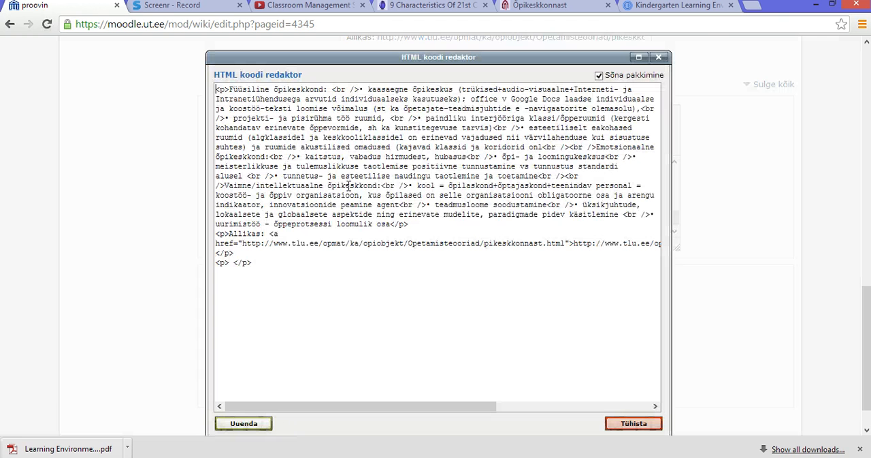
click(264, 268)
right_click(232, 293)
click(281, 188)
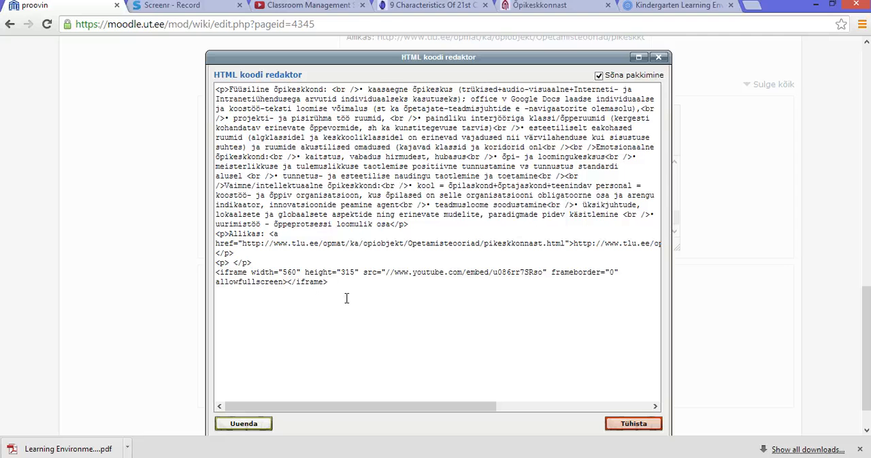
click(243, 423)
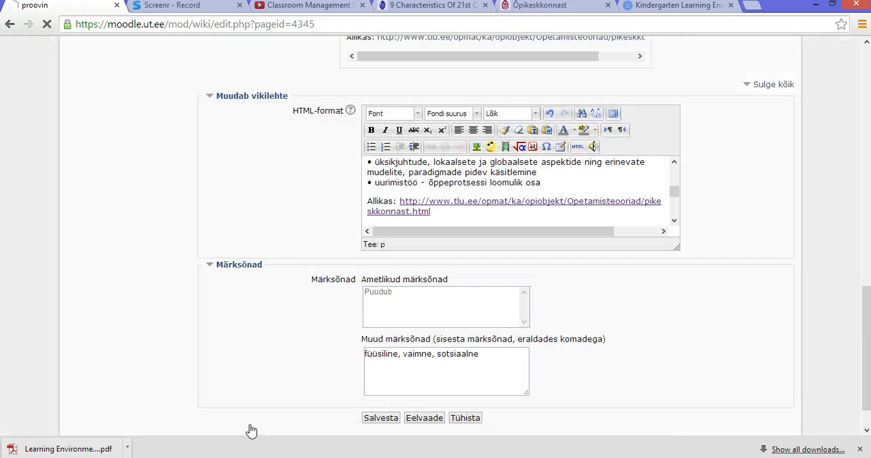
Check the embedded video in the wiki text and add a line break after its code in the HTML source.
click(674, 221)
click(675, 221)
click(673, 222)
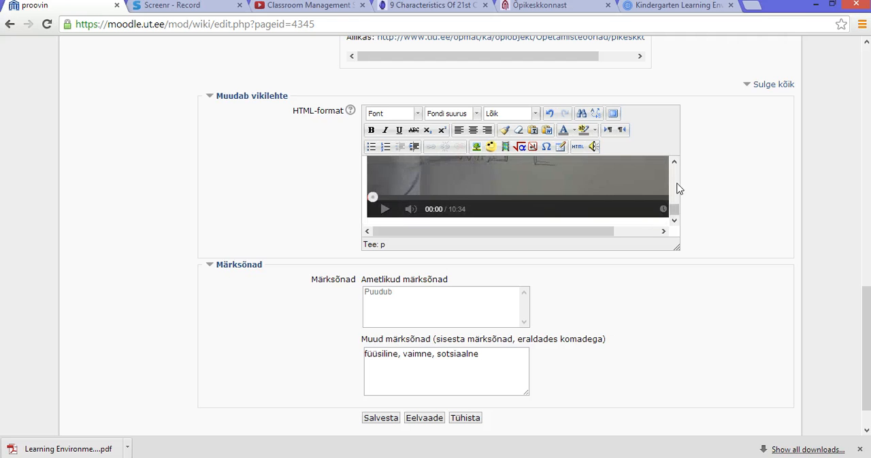
mouse_move(674, 207)
mouse_down()
mouse_move(677, 195)
mouse_move(684, 213)
mouse_up()
click(587, 225)
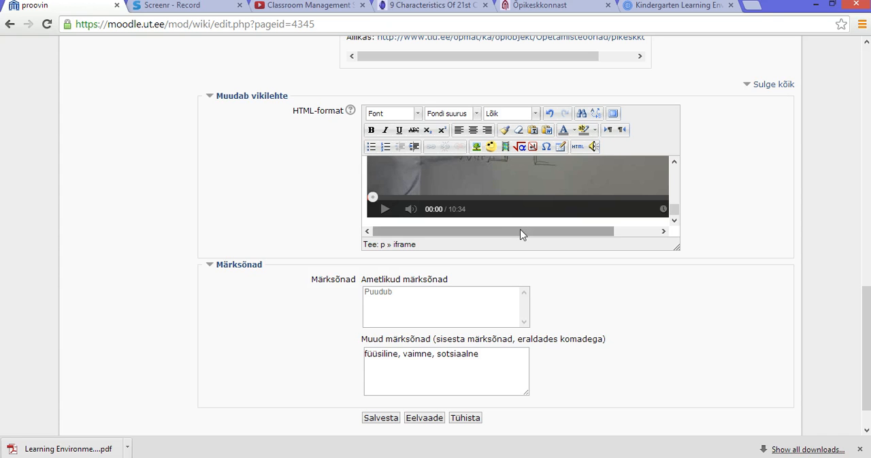
scroll(678, 222, down, 1)
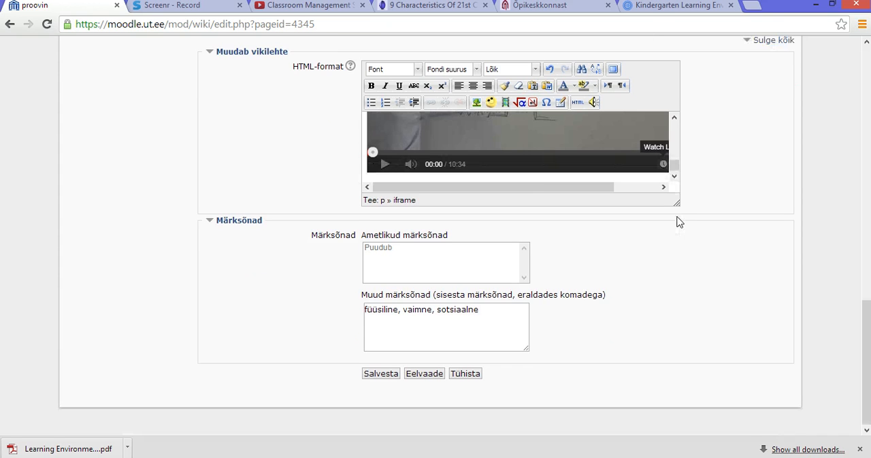
click(576, 104)
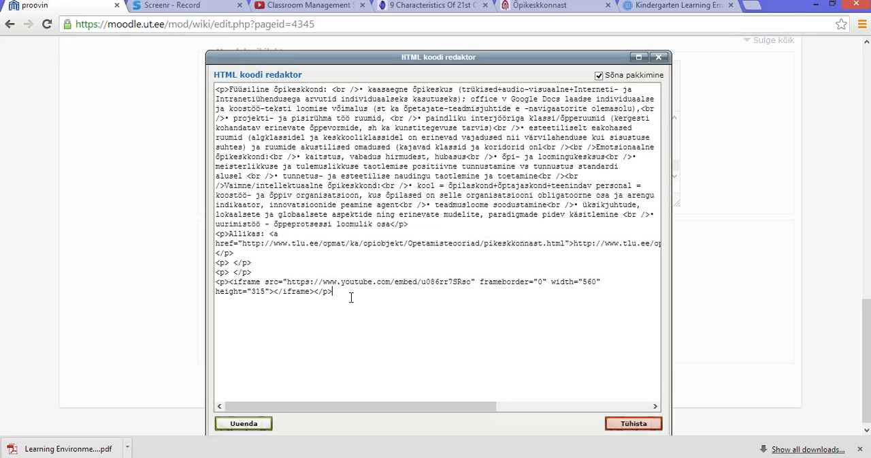
key(Return)
click(242, 424)
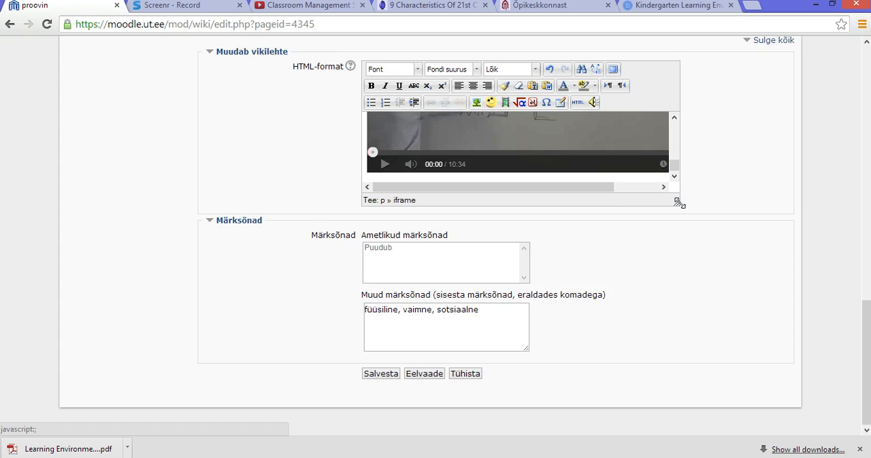
Enlarge the wiki text editor to fit the whole video and place the text cursor on an empty line below it.
drag(677, 201, 767, 346)
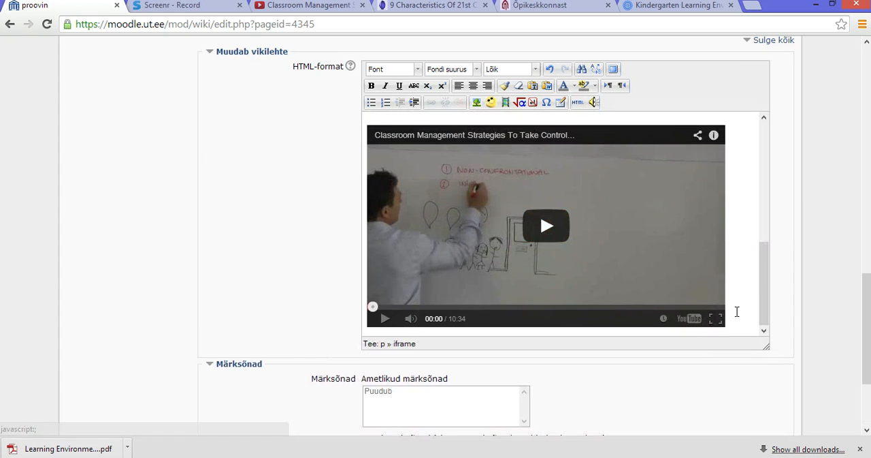
click(744, 316)
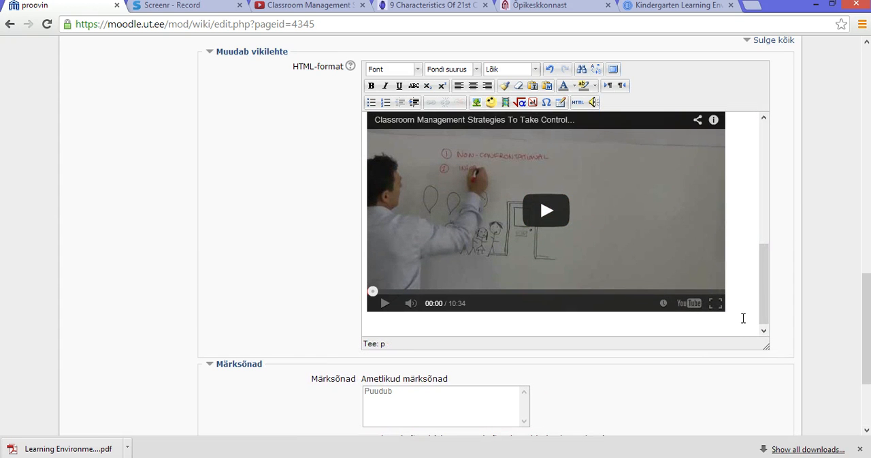
scroll(712, 292, down, 1)
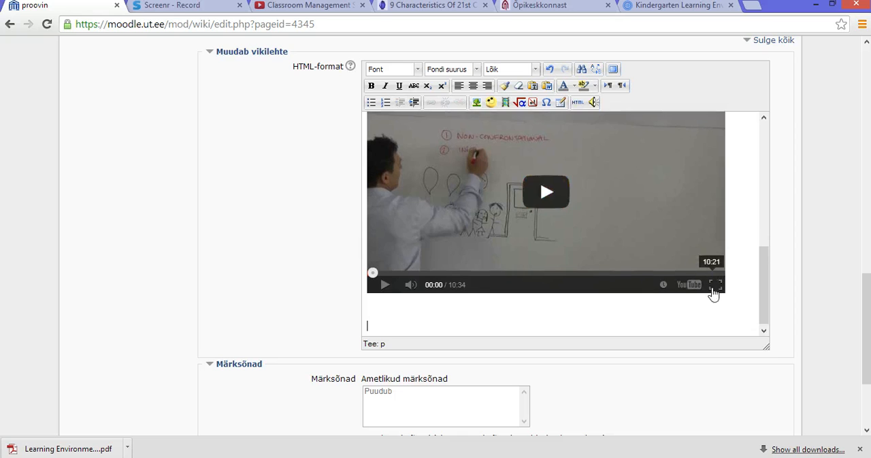
Save the 21st Century Learning diagram from the TeachThought article to Documents as the JPEG image 21st-Century-Overview1.
click(426, 8)
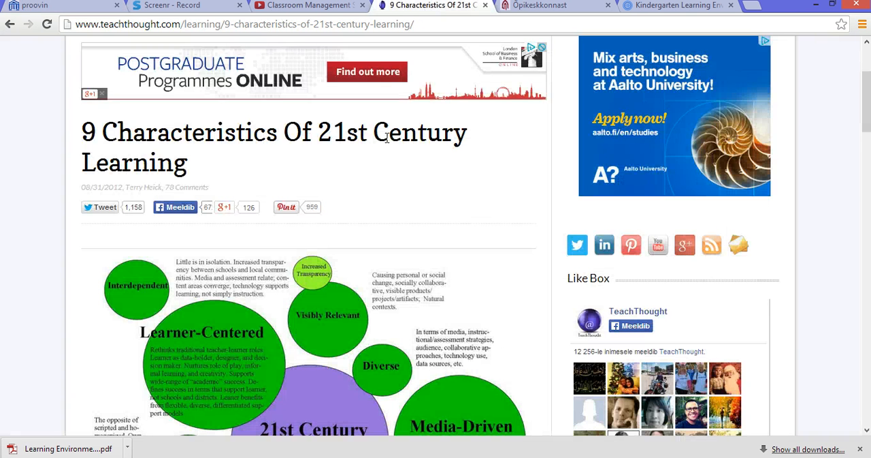
scroll(440, 179, down, 1)
scroll(439, 178, down, 1)
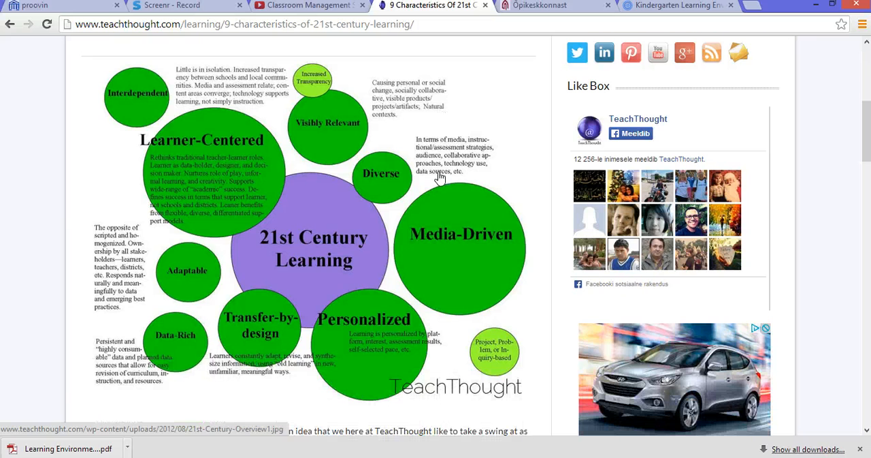
right_click(339, 181)
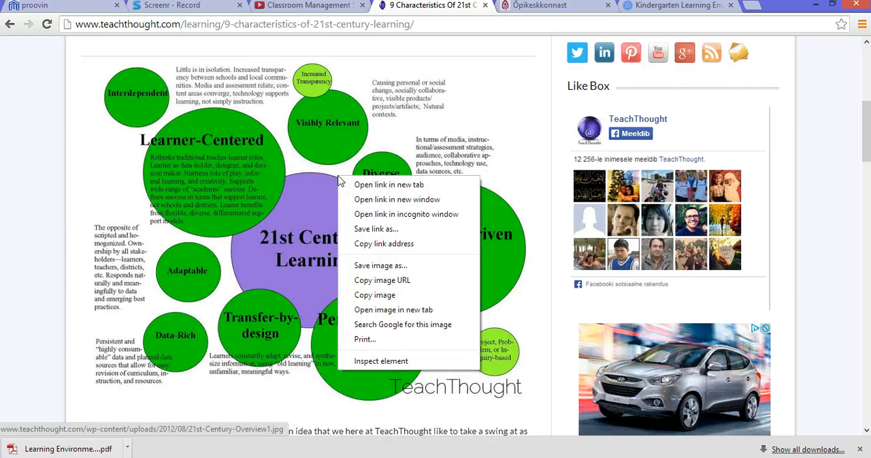
click(381, 265)
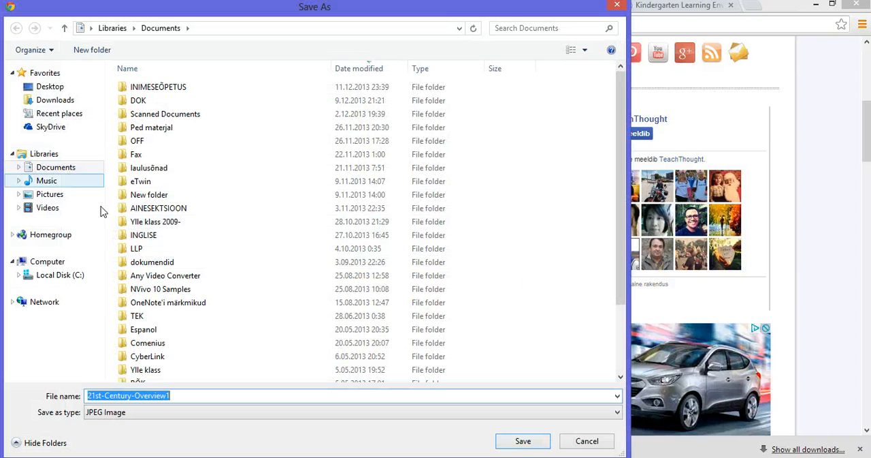
click(522, 440)
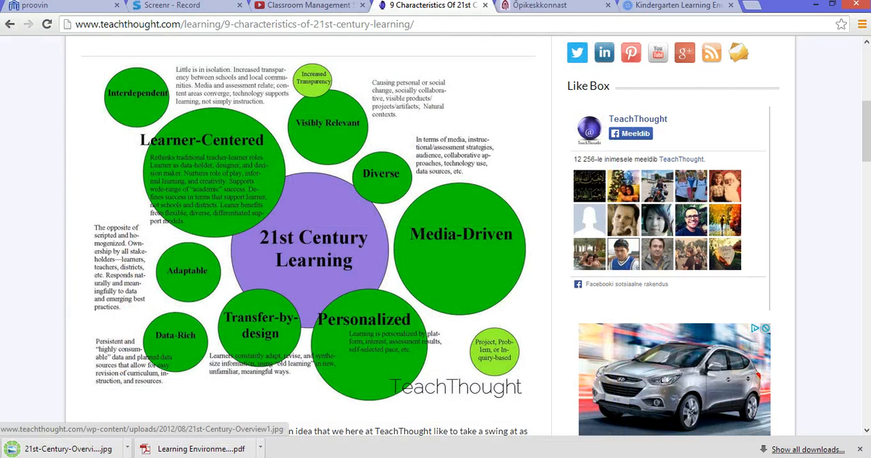
Return to the wiki page and upload 21st-Century-Overview1.jpg from Documents as the image for the wiki text.
click(34, 5)
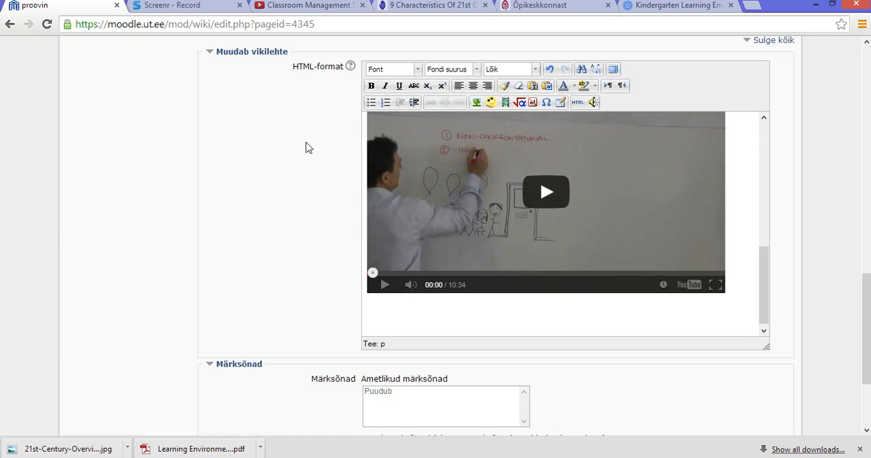
click(476, 103)
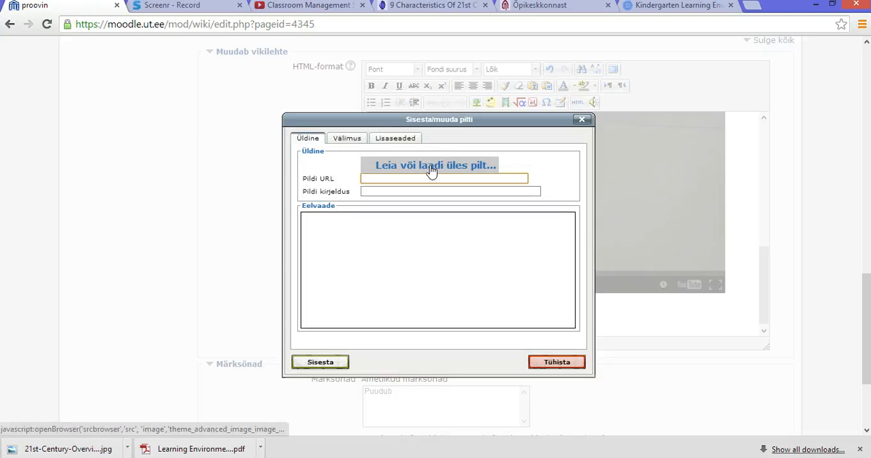
click(431, 166)
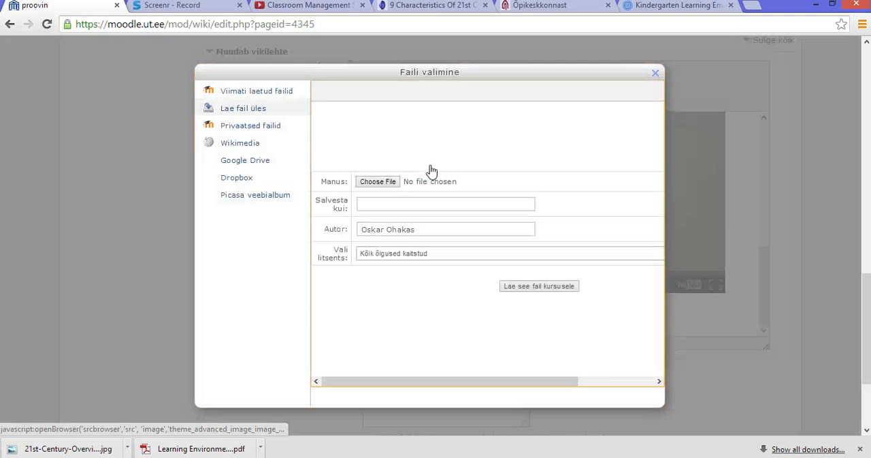
click(383, 188)
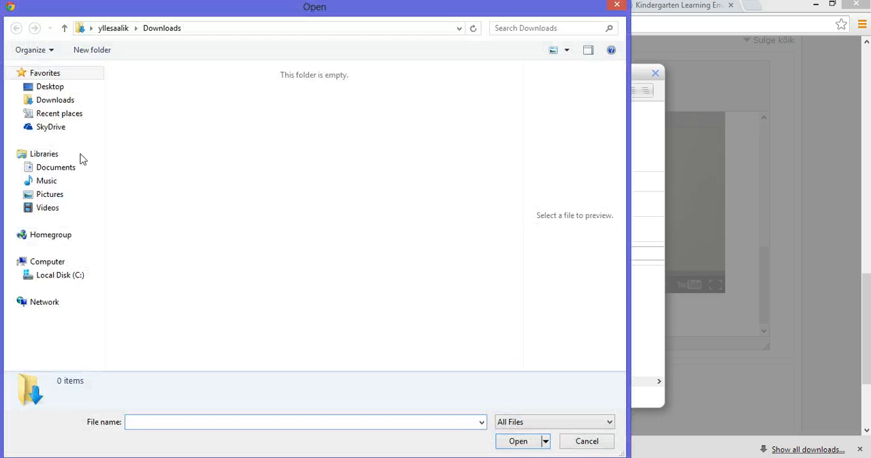
click(62, 168)
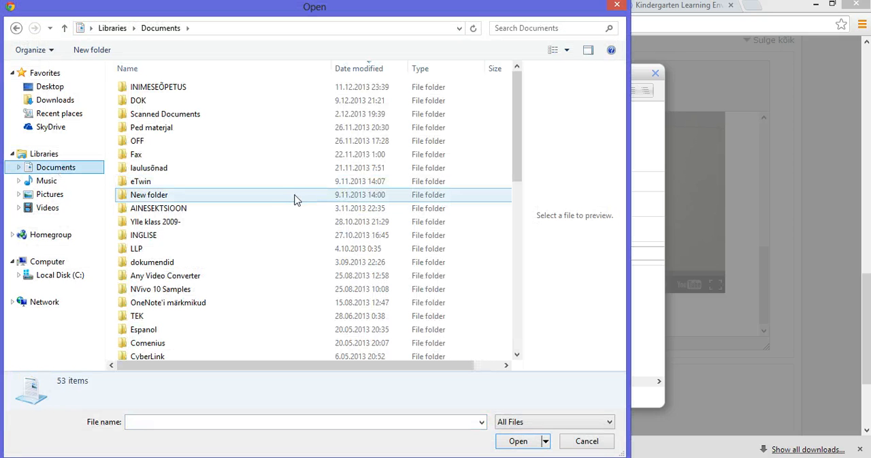
drag(521, 136, 504, 171)
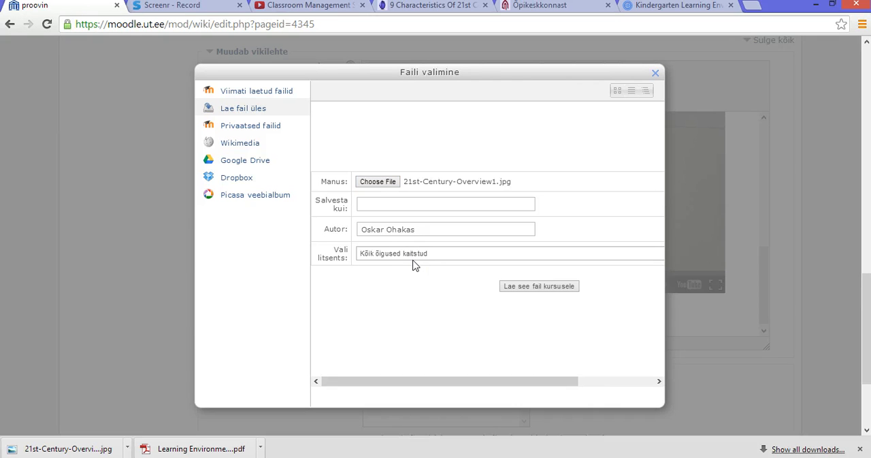
click(531, 287)
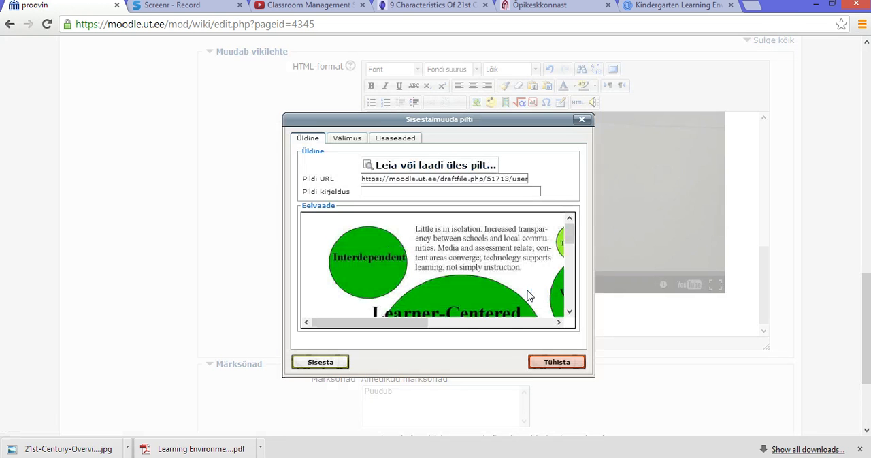
Insert the uploaded 21st Century Learning diagram below the video without a description and check it in the wiki text.
click(323, 362)
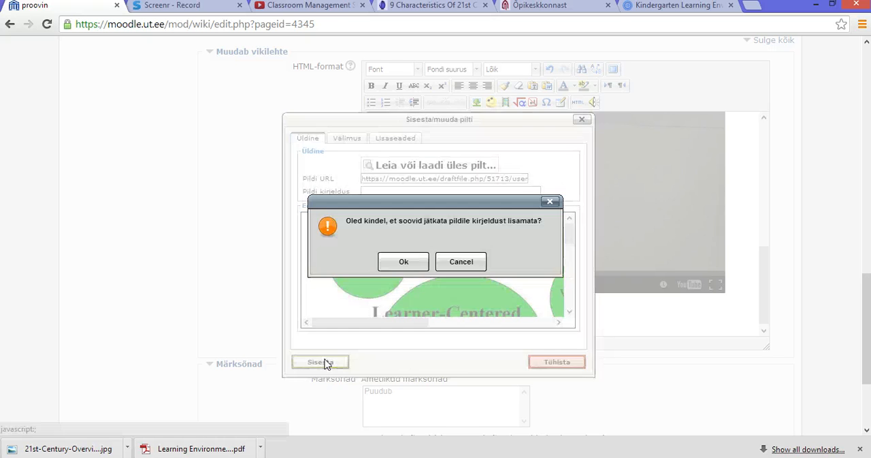
click(412, 263)
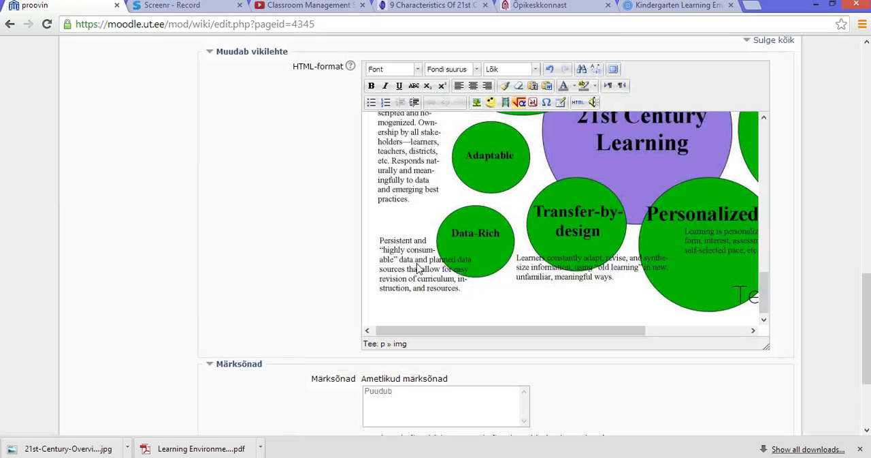
scroll(617, 241, up, 3)
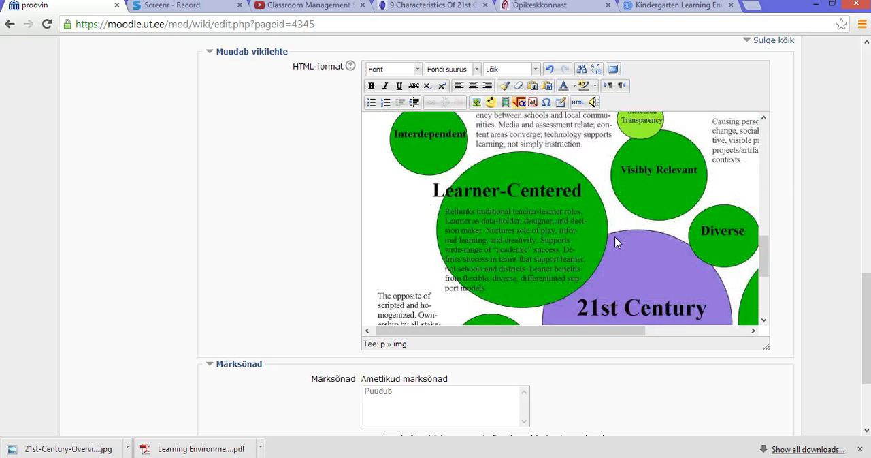
scroll(616, 242, down, 2)
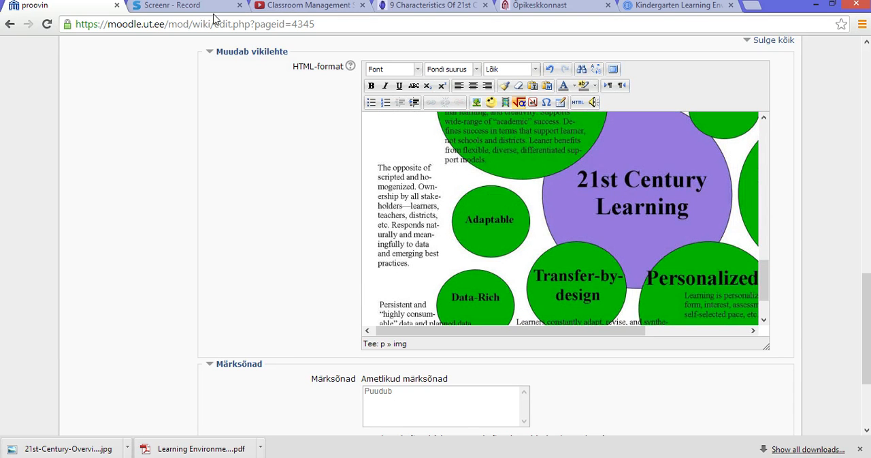
Copy the web address of the TeachThought article as the image source and return to the wiki page.
click(411, 10)
scroll(325, 43, up, 6)
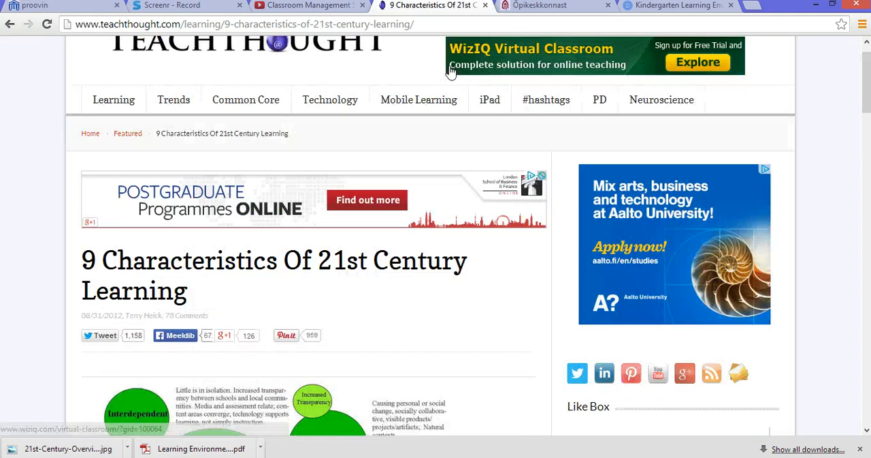
click(347, 26)
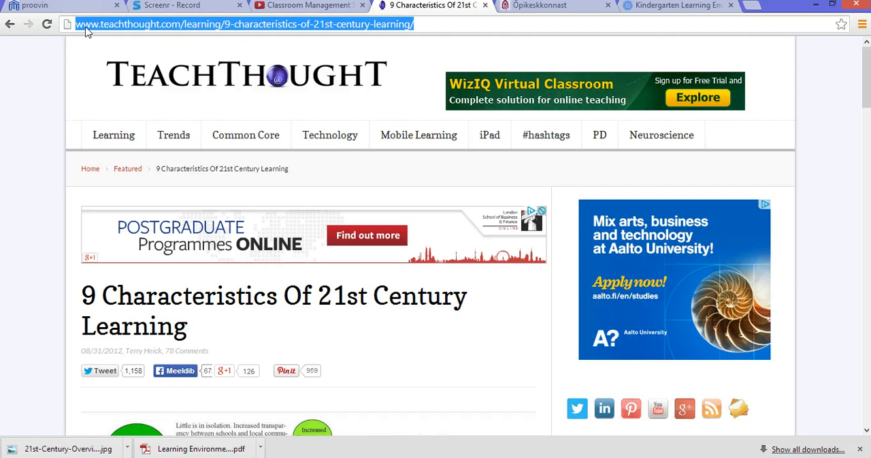
click(97, 7)
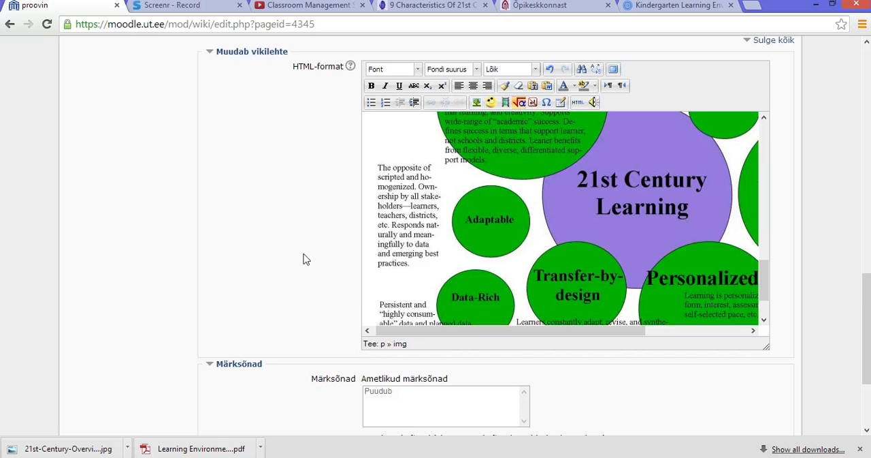
Enlarge the wiki text editor and shrink the inserted 21st Century Learning diagram until its full width fits inside.
scroll(477, 284, down, 3)
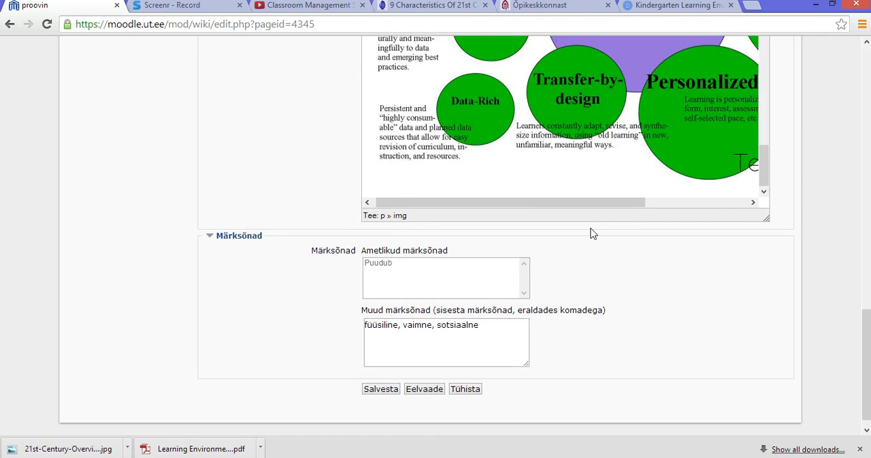
drag(767, 218, 811, 275)
click(636, 183)
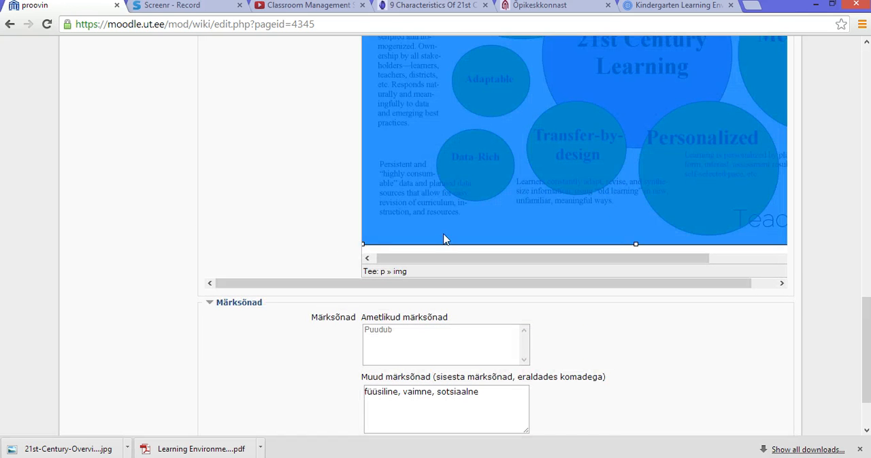
drag(362, 243, 441, 181)
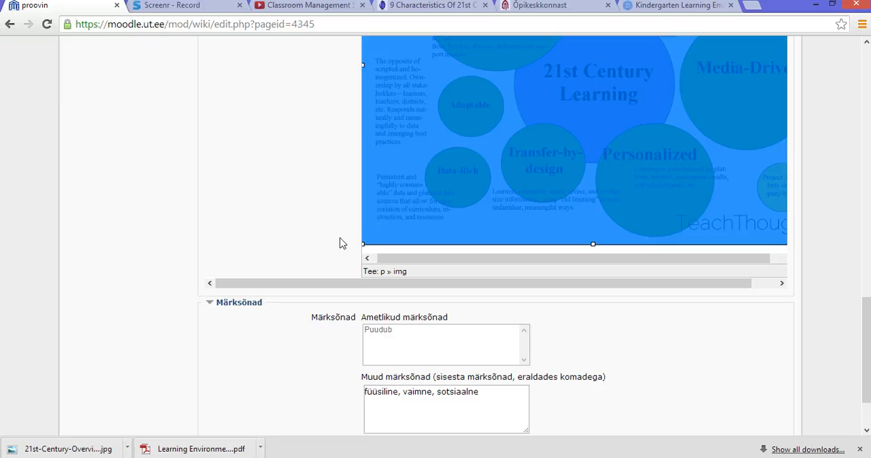
drag(363, 243, 463, 161)
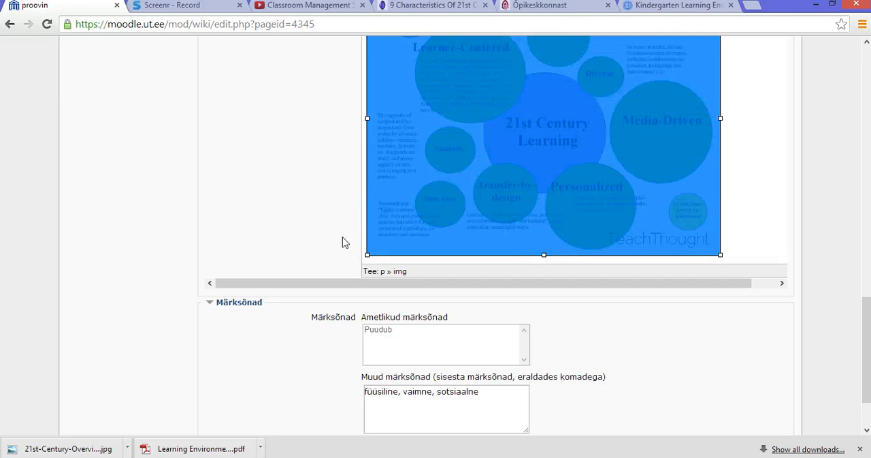